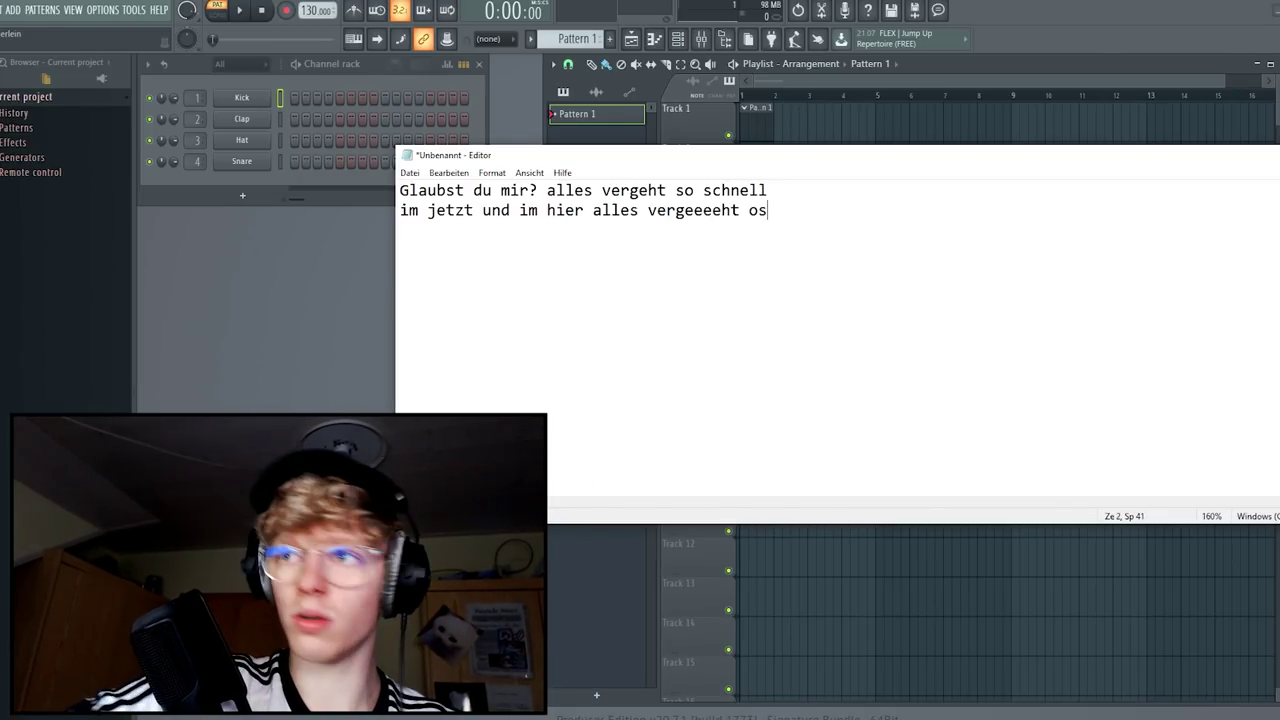
# Finish the second lyric line in the text file so it ends with "so schnellll mit dir"
pyautogui.write('schnellll mit dir')
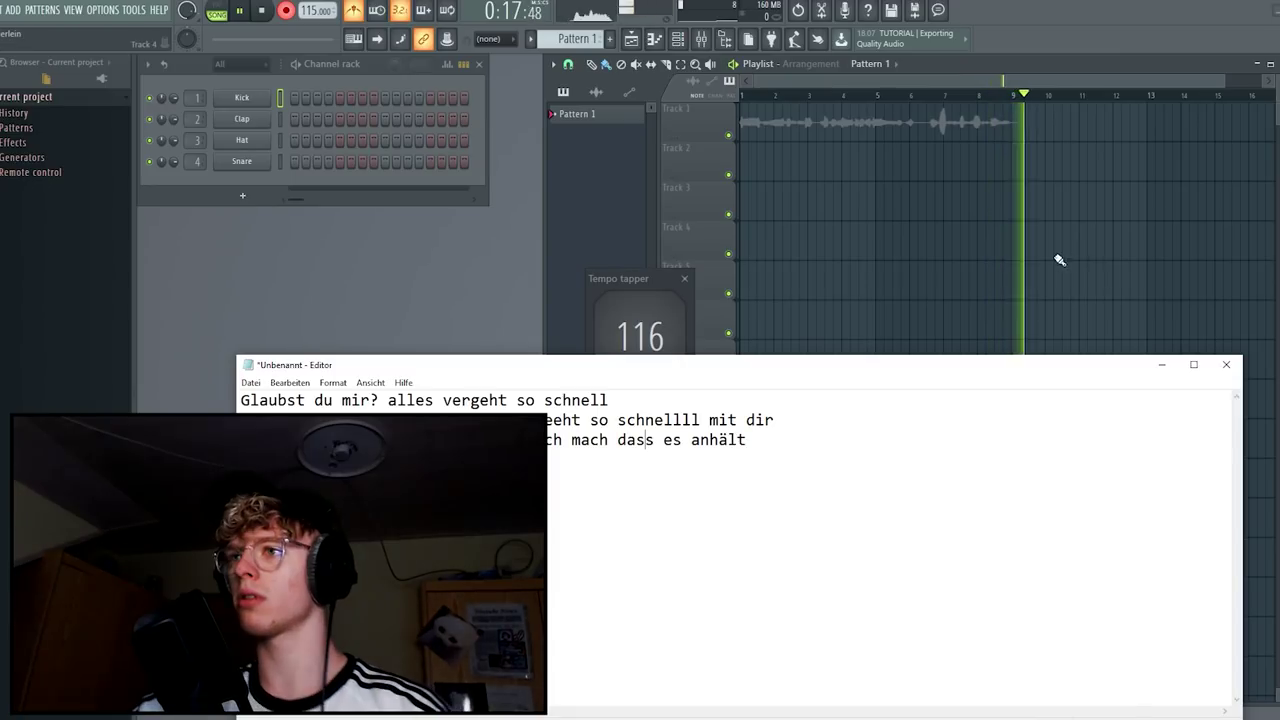
# Switch to FL Studio and stop the vocal recording on Track 1
pyautogui.click(1057, 260)
pyautogui.press('space')
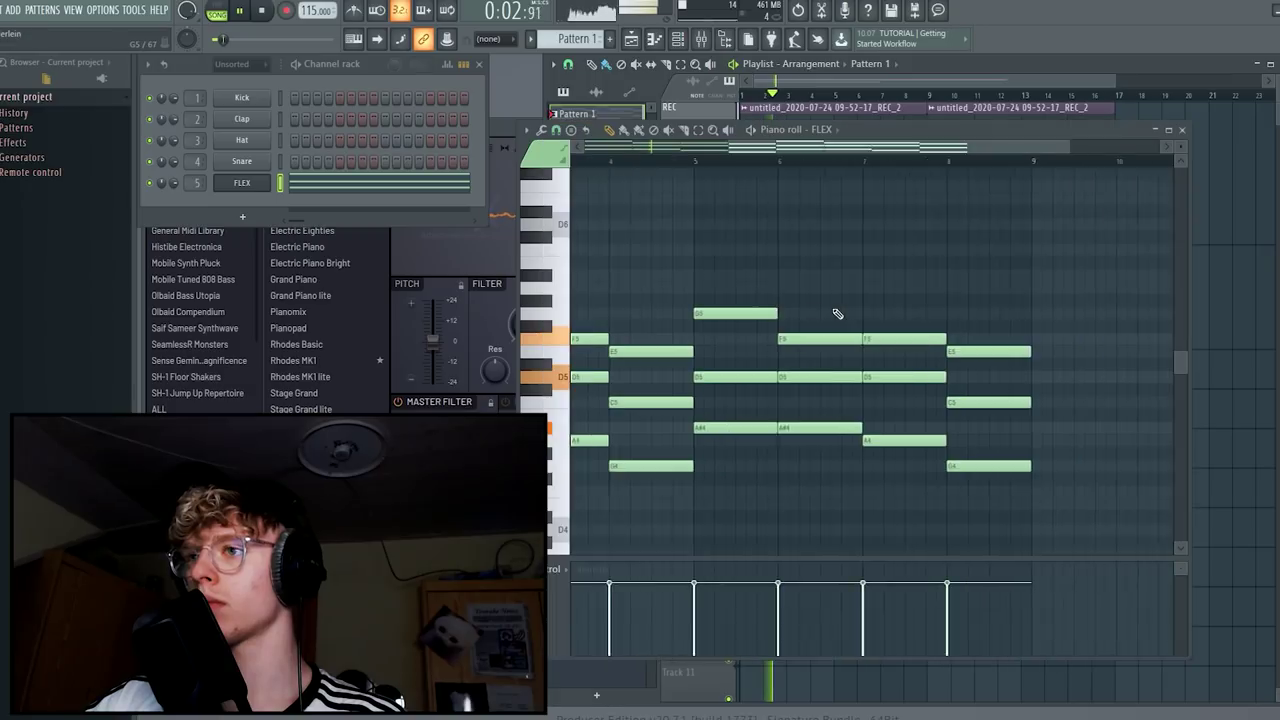
# Review the FLEX chord progression in the piano roll during playback and close the piano roll
pyautogui.scroll(-3, 950, 428)
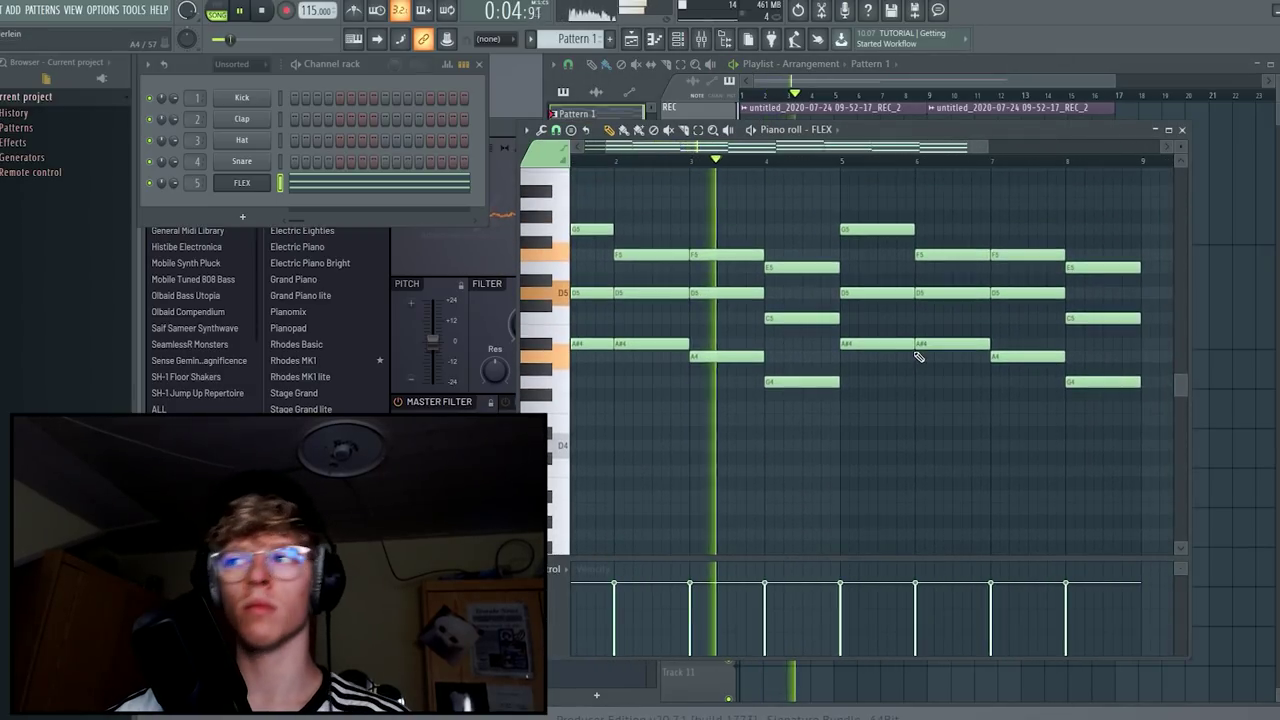
pyautogui.scroll(3, 850, 350)
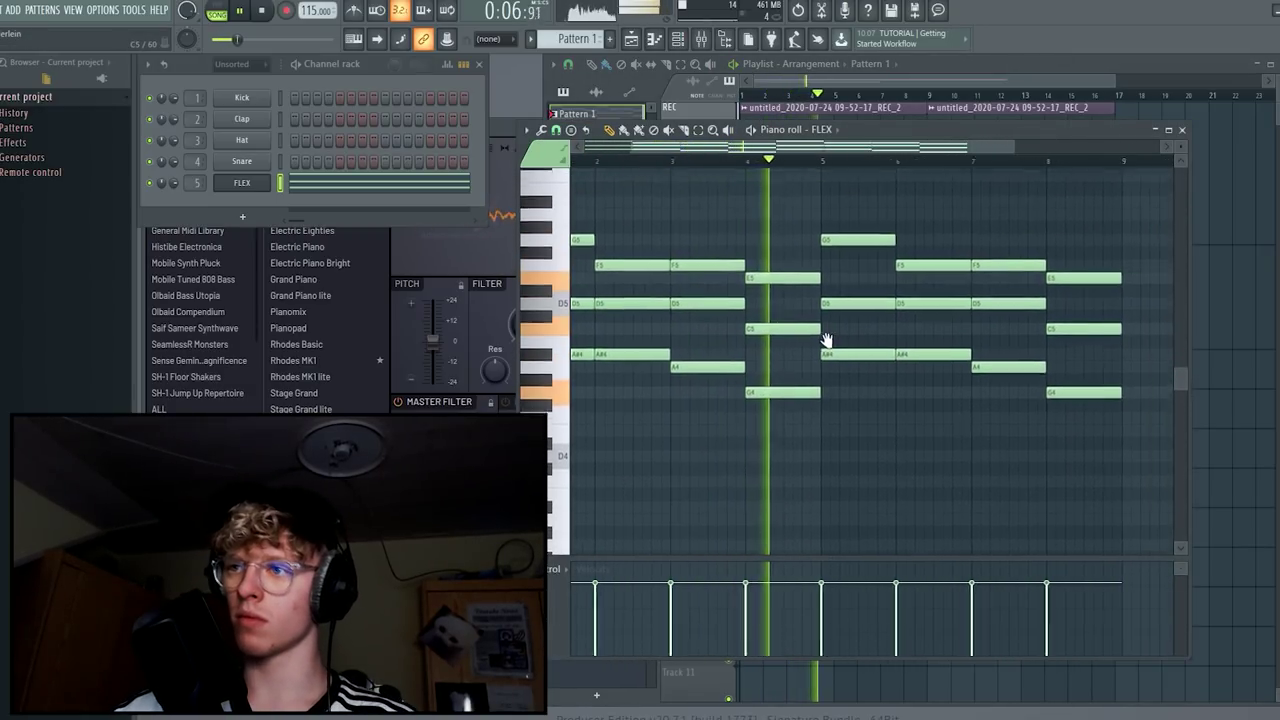
pyautogui.keyDown('ctrl'); pyautogui.scroll(2, 790, 360); pyautogui.keyUp('ctrl')
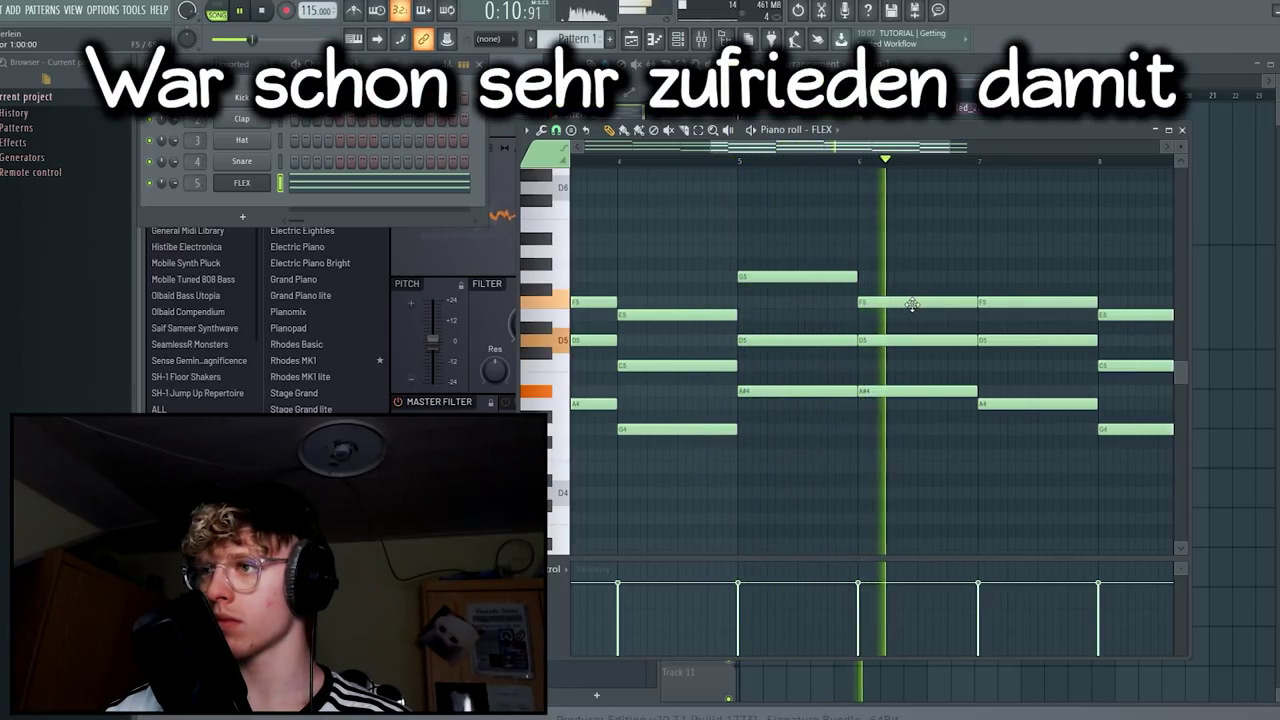
pyautogui.scroll(-1, 912, 304)
pyautogui.hscroll(2, 804, 279)
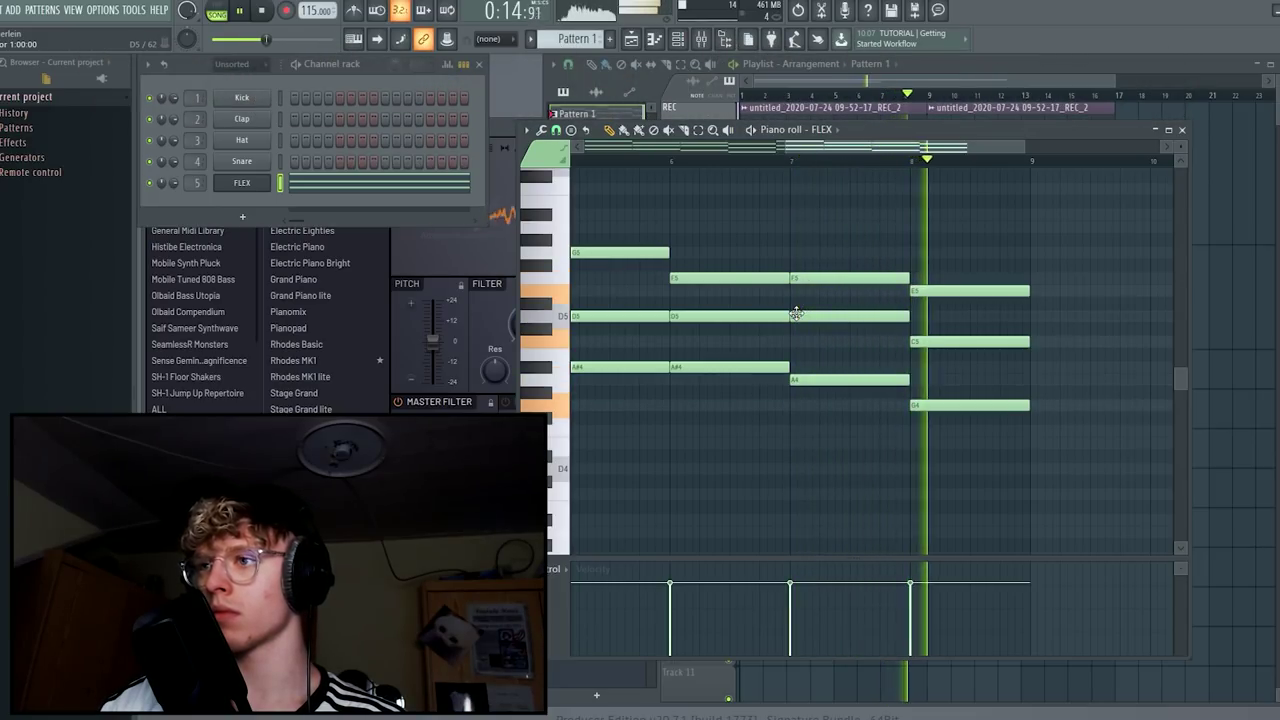
pyautogui.click(1181, 129)
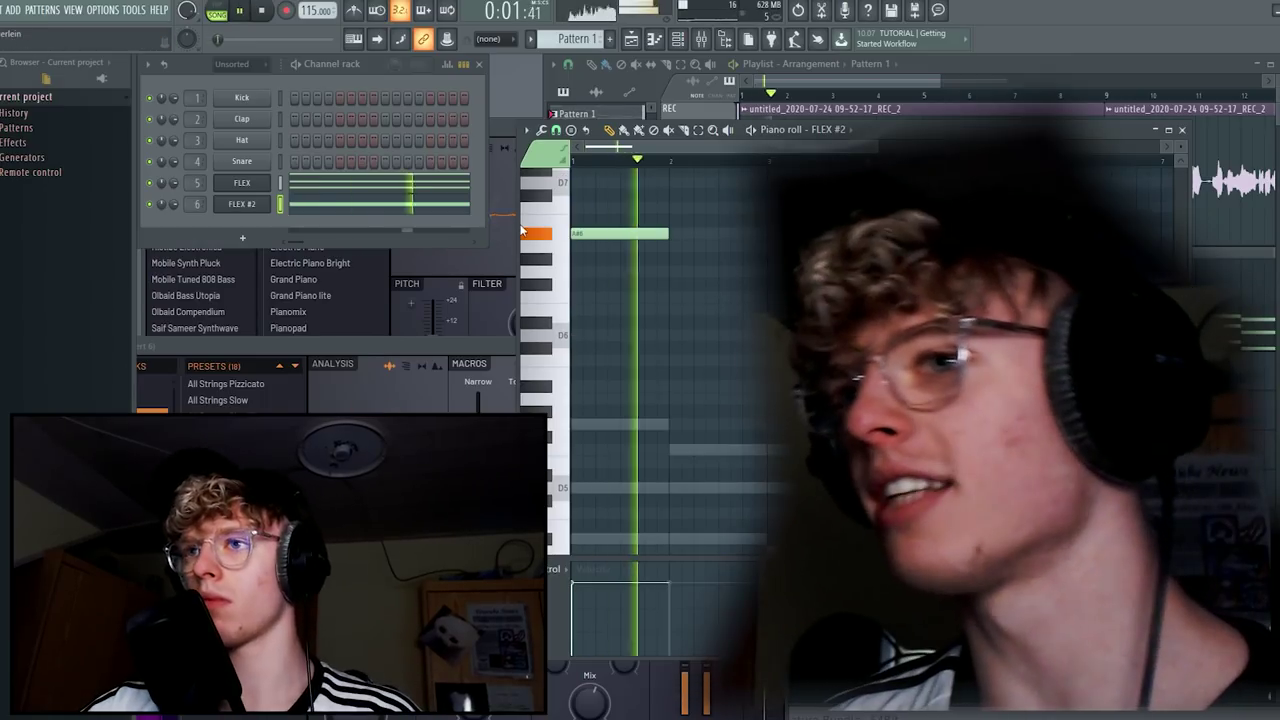
# Add short A#6 and A6 notes and a longer G6 note after the opening A#6 note in the FLEX #2 melody
pyautogui.moveTo(663, 233); pyautogui.dragTo(748, 240)
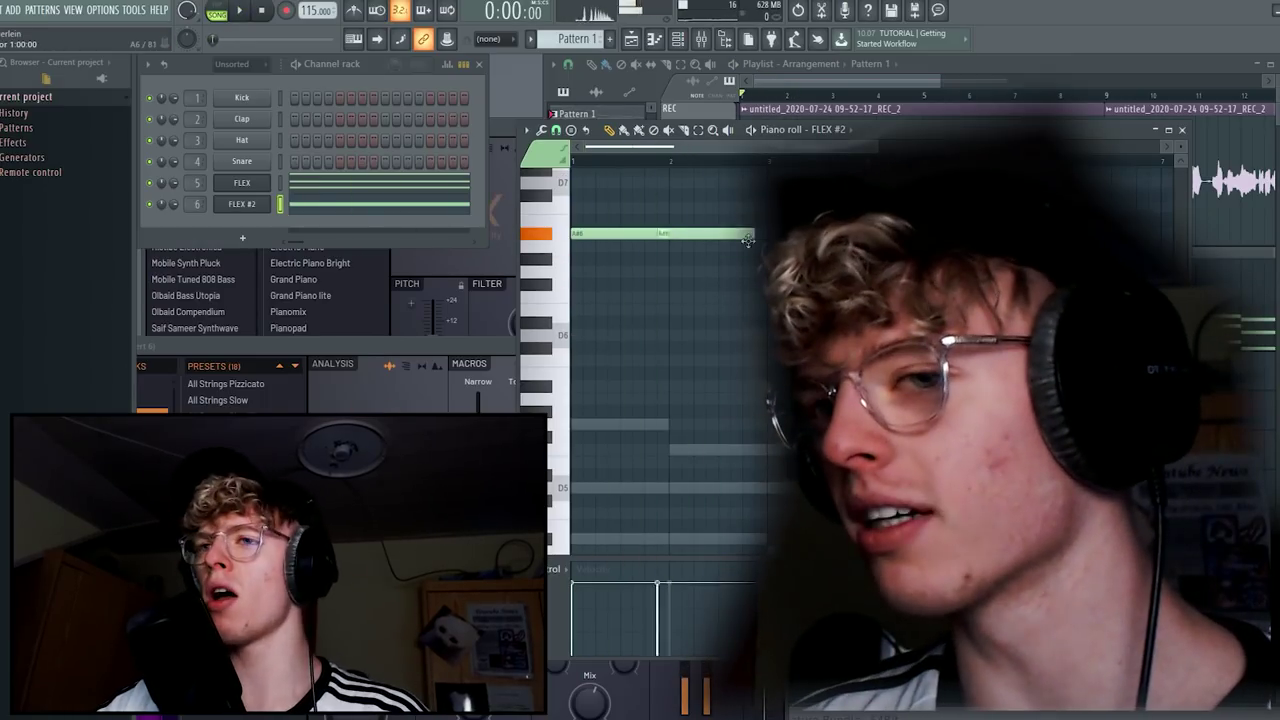
pyautogui.scroll(2, 748, 240)
pyautogui.click(691, 294)
pyautogui.click(705, 306)
pyautogui.click(720, 331)
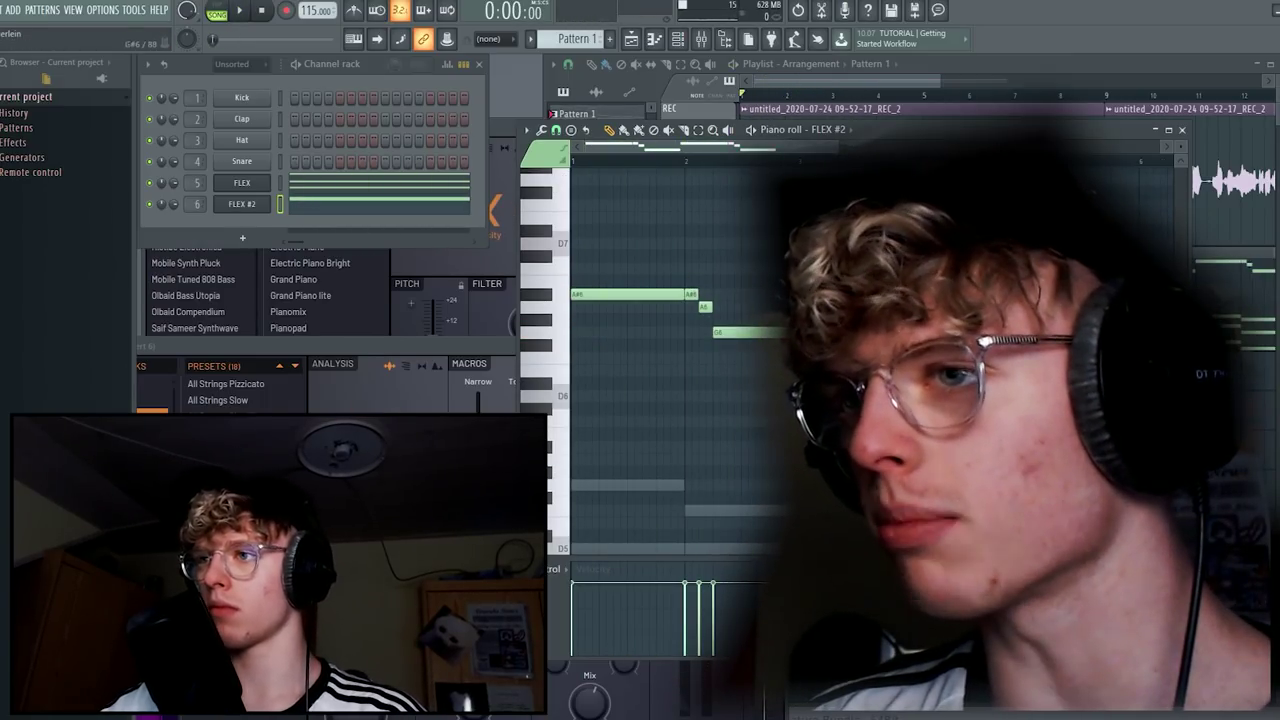
# Play the FLEX #2 melody and transpose its opening phrase down one octave
pyautogui.press('space')
pyautogui.hotkey('ctrl', 'a')
pyautogui.hotkey('ctrl', 'Down')
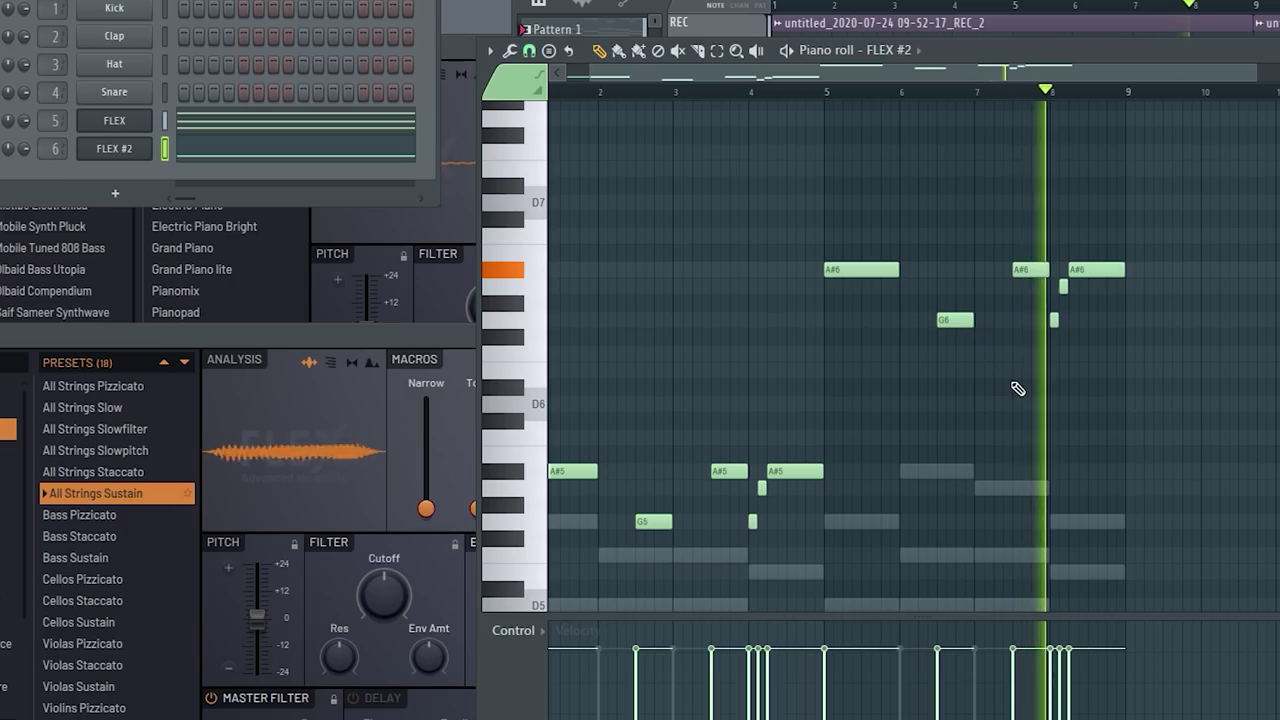
# Review the FLEX #2 string melody, the FLEX #3 pluck notes and the FLEX chords during playback
pyautogui.scroll(-5, 1017, 389)
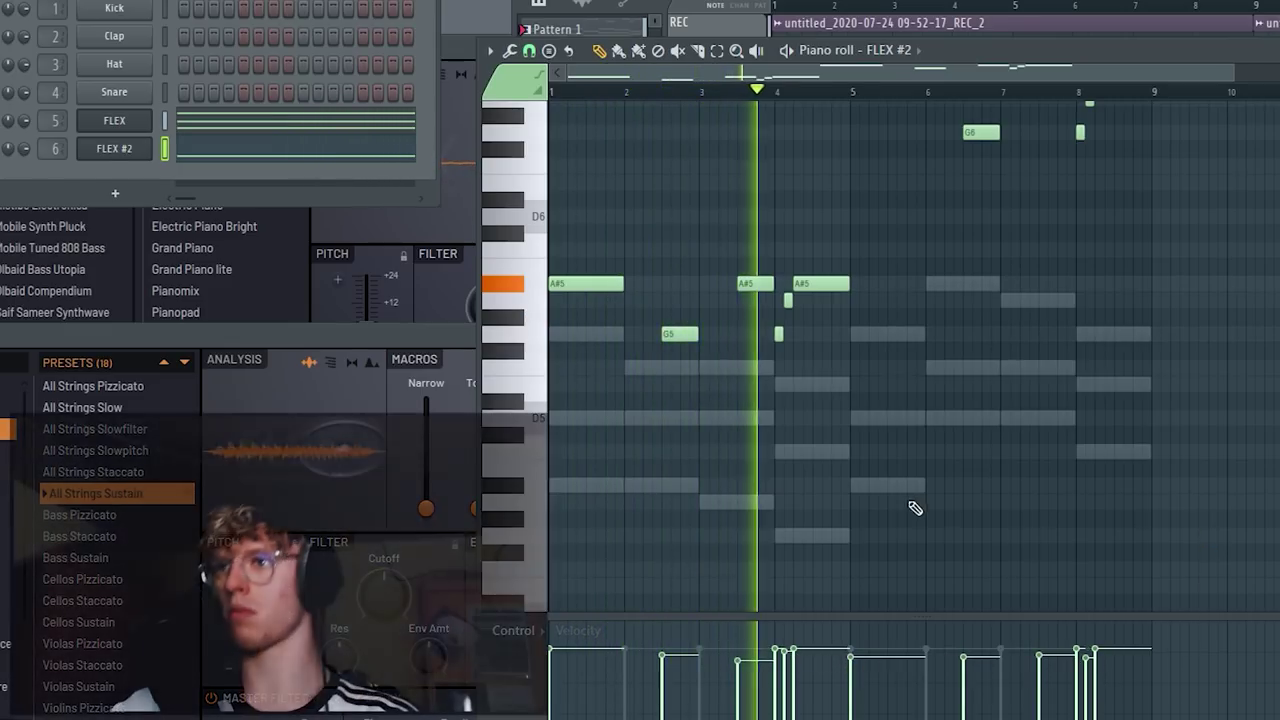
pyautogui.scroll(3, 1043, 523)
pyautogui.keyDown('ctrl'); pyautogui.scroll(2, 1051, 480); pyautogui.keyUp('ctrl')
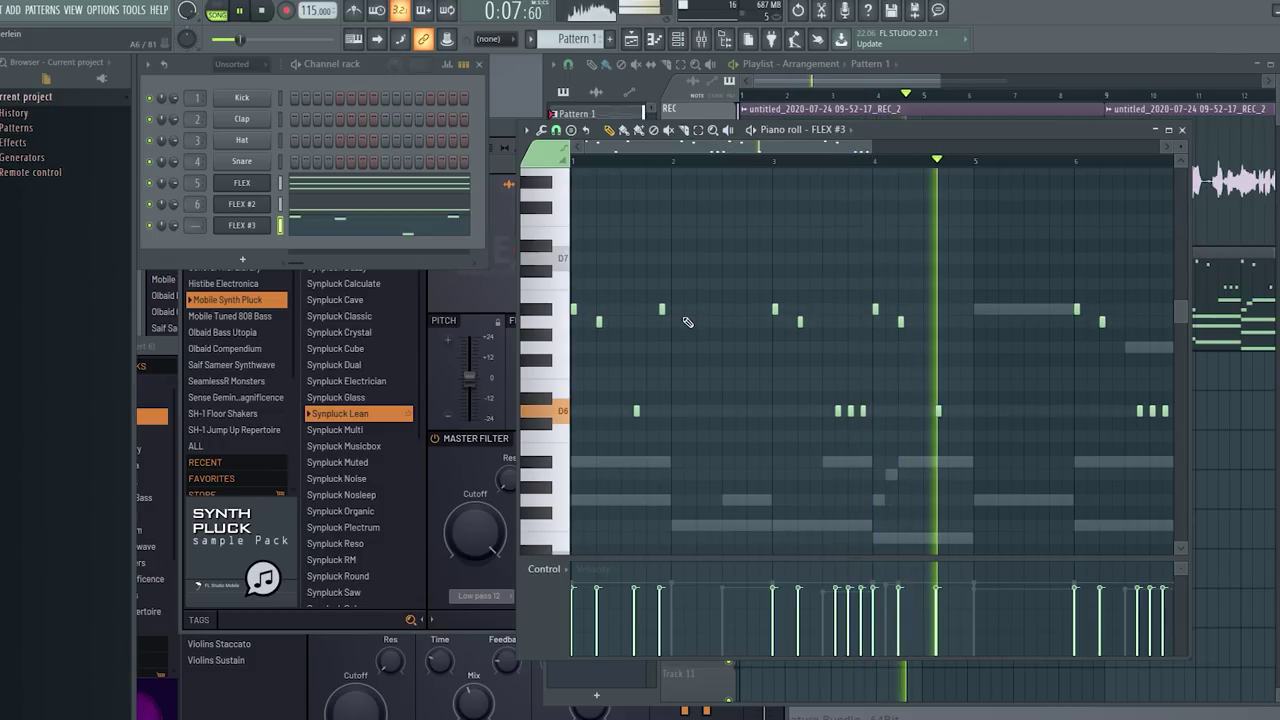
pyautogui.scroll(-1, 960, 338)
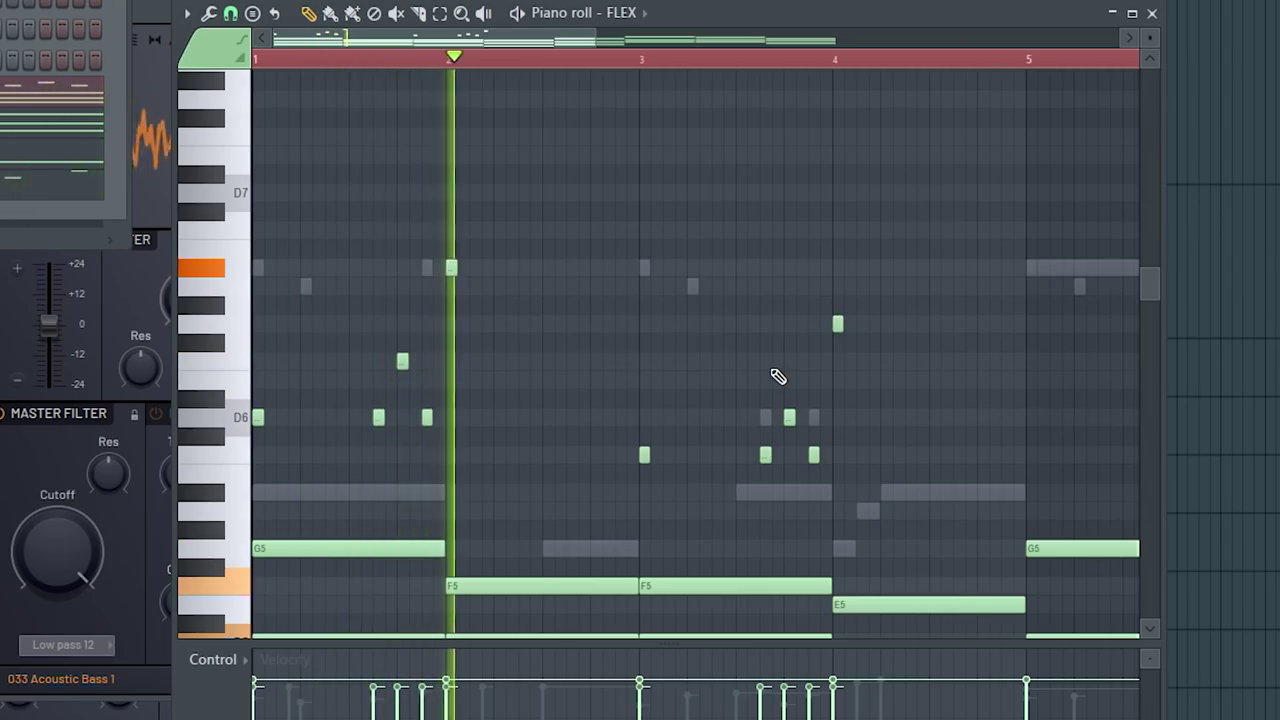
pyautogui.scroll(-3, 734, 380)
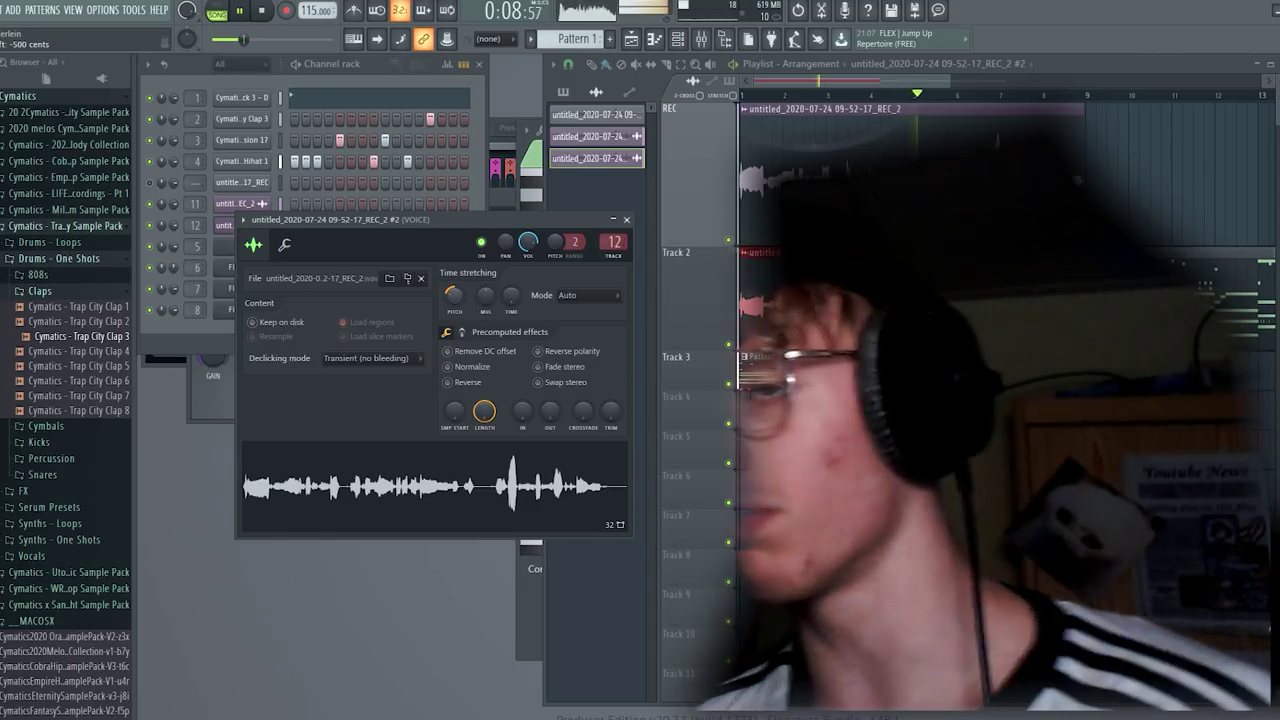
# Set the time stretching mode of the vocal copy's sample to e3 mono
pyautogui.click(572, 296)
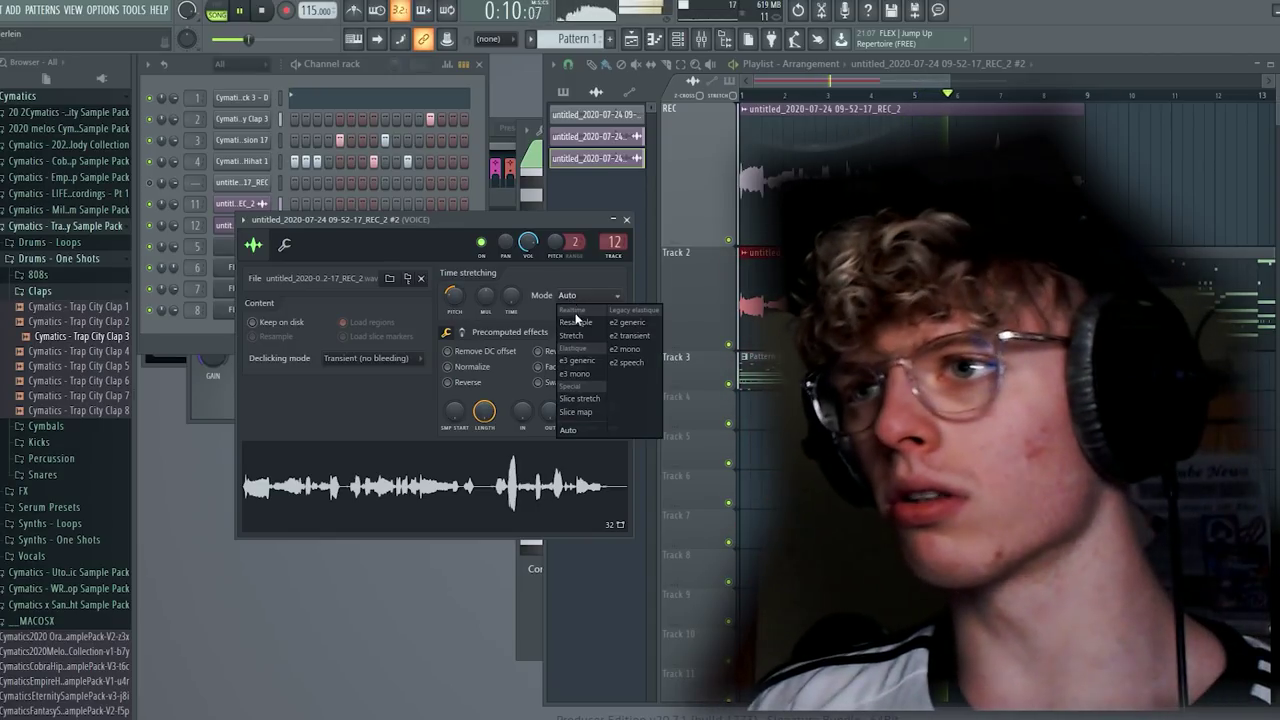
pyautogui.click(581, 374)
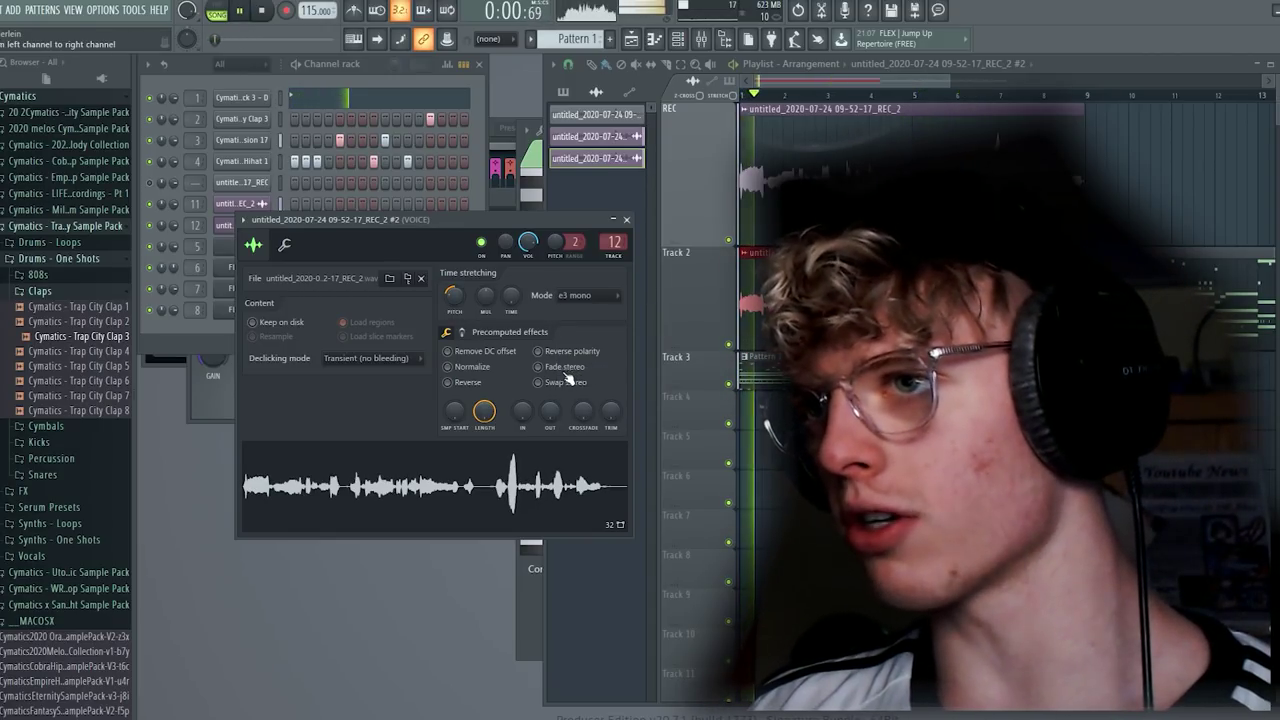
# Solo the vocal copy on Track 2 and unmute the REC track to play both vocals together
pyautogui.click(729, 347)
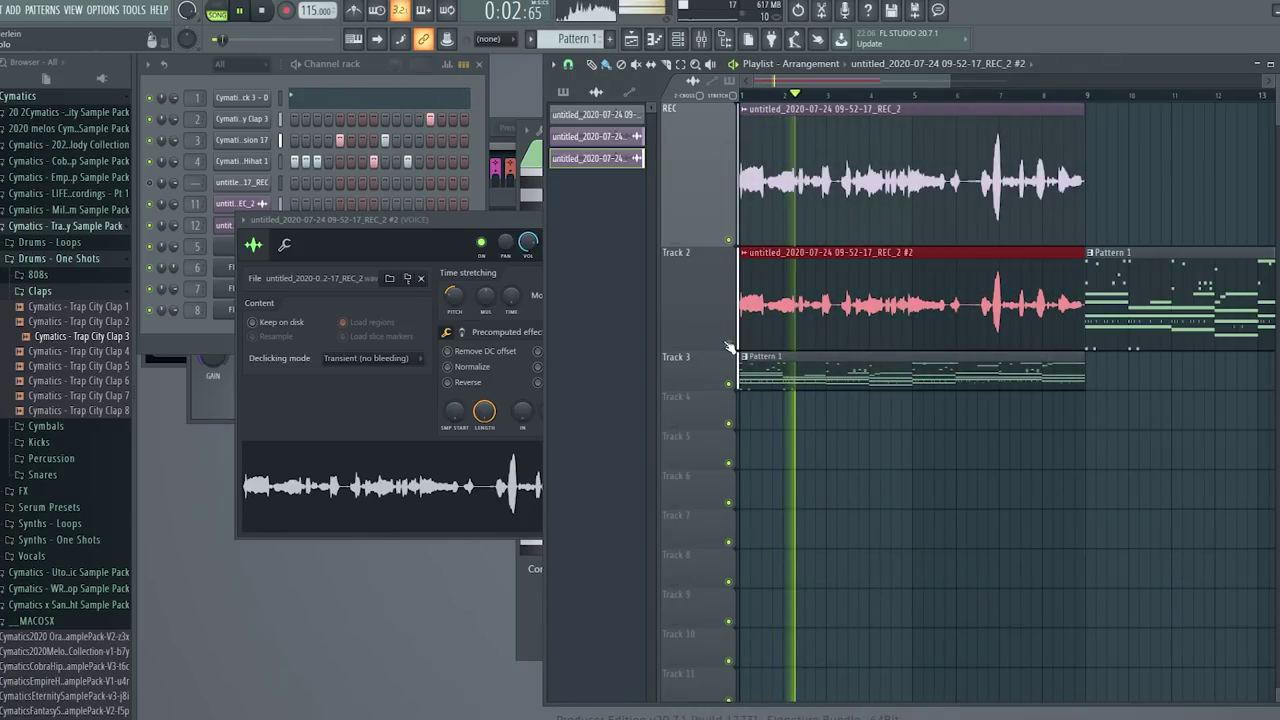
pyautogui.keyDown('ctrl'); pyautogui.click(729, 347); pyautogui.keyUp('ctrl')
pyautogui.moveTo(455, 222); pyautogui.dragTo(427, 216)
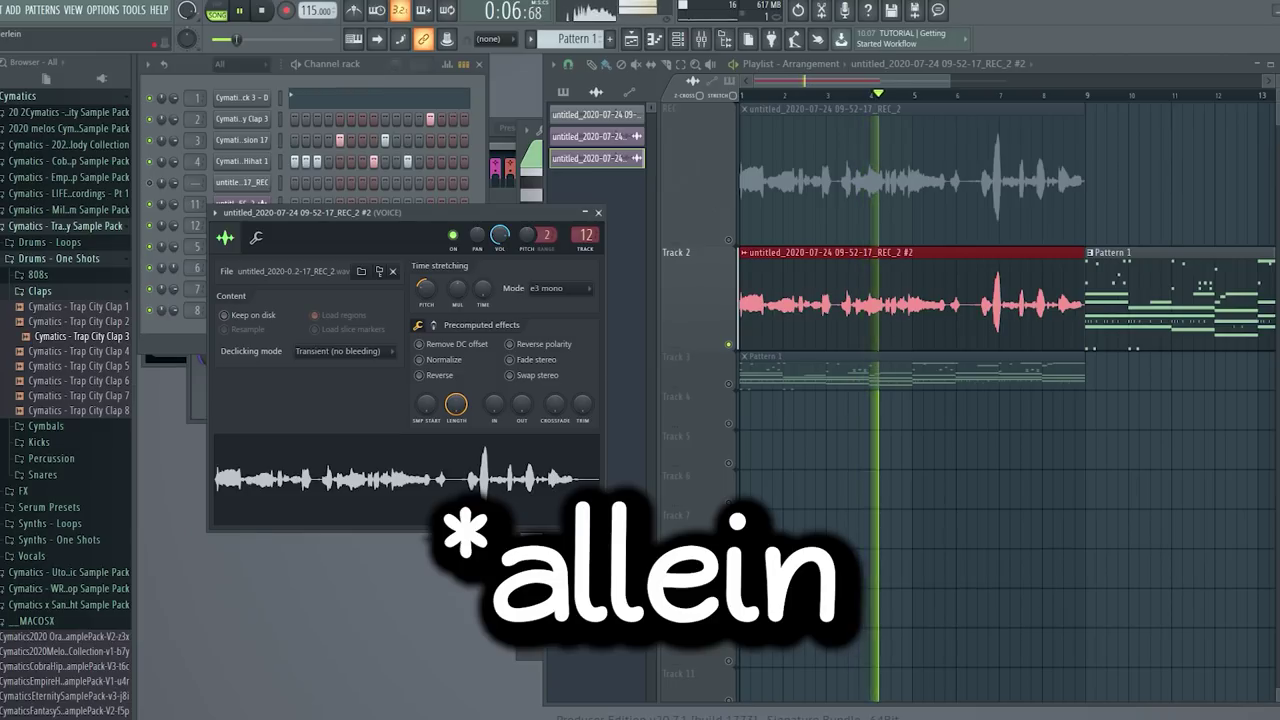
pyautogui.click(729, 243)
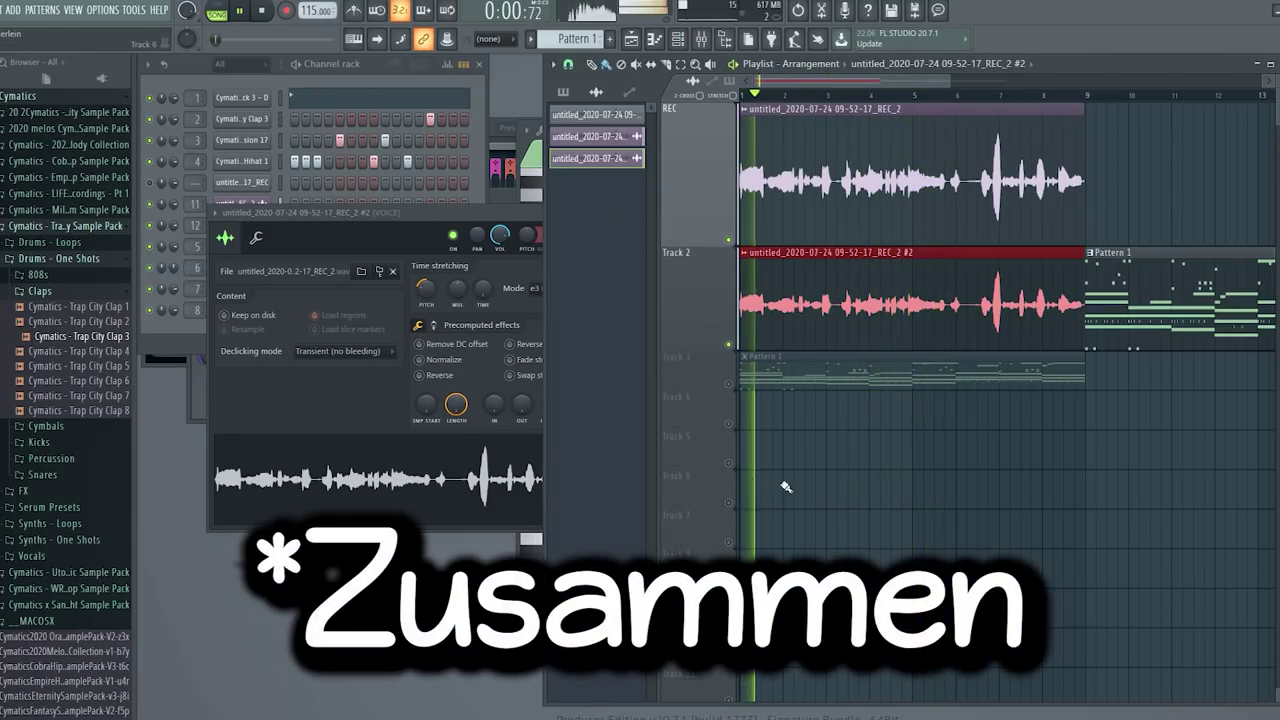
pyautogui.moveTo(492, 217); pyautogui.dragTo(443, 214)
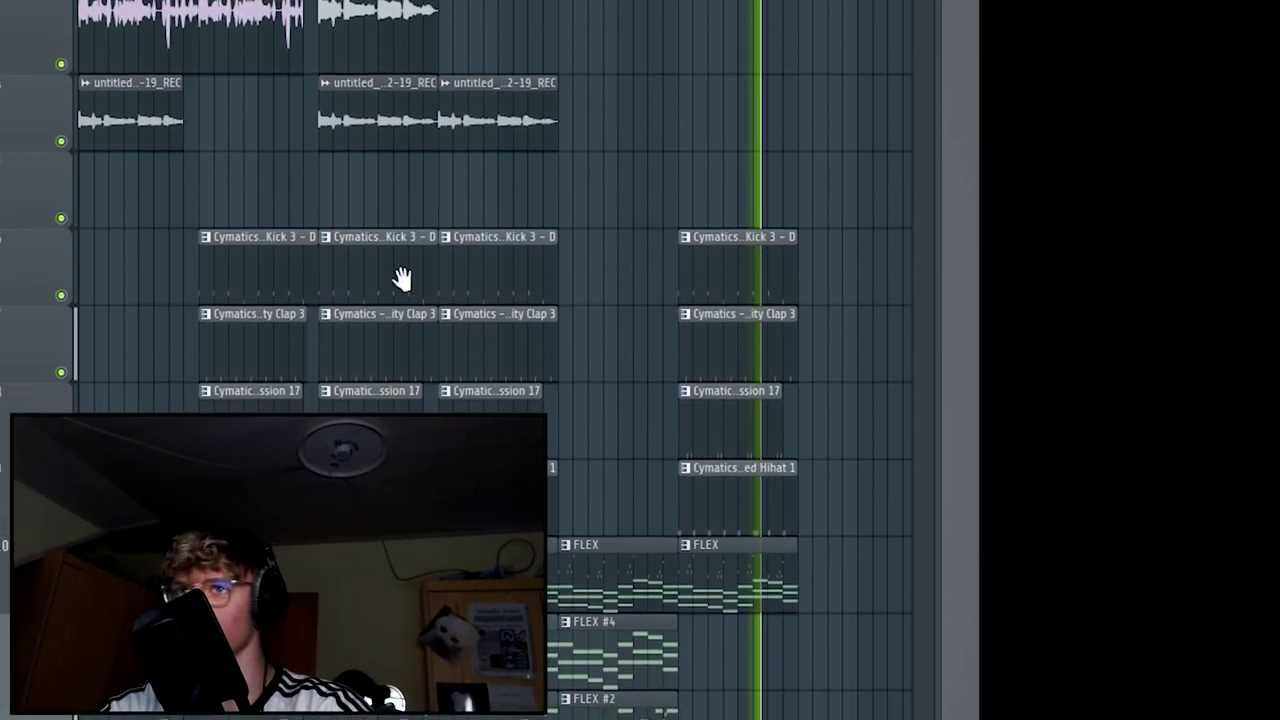
# Look over the drum and FLEX pattern clips across the playlist arrangement
pyautogui.scroll(-3, 400, 278)
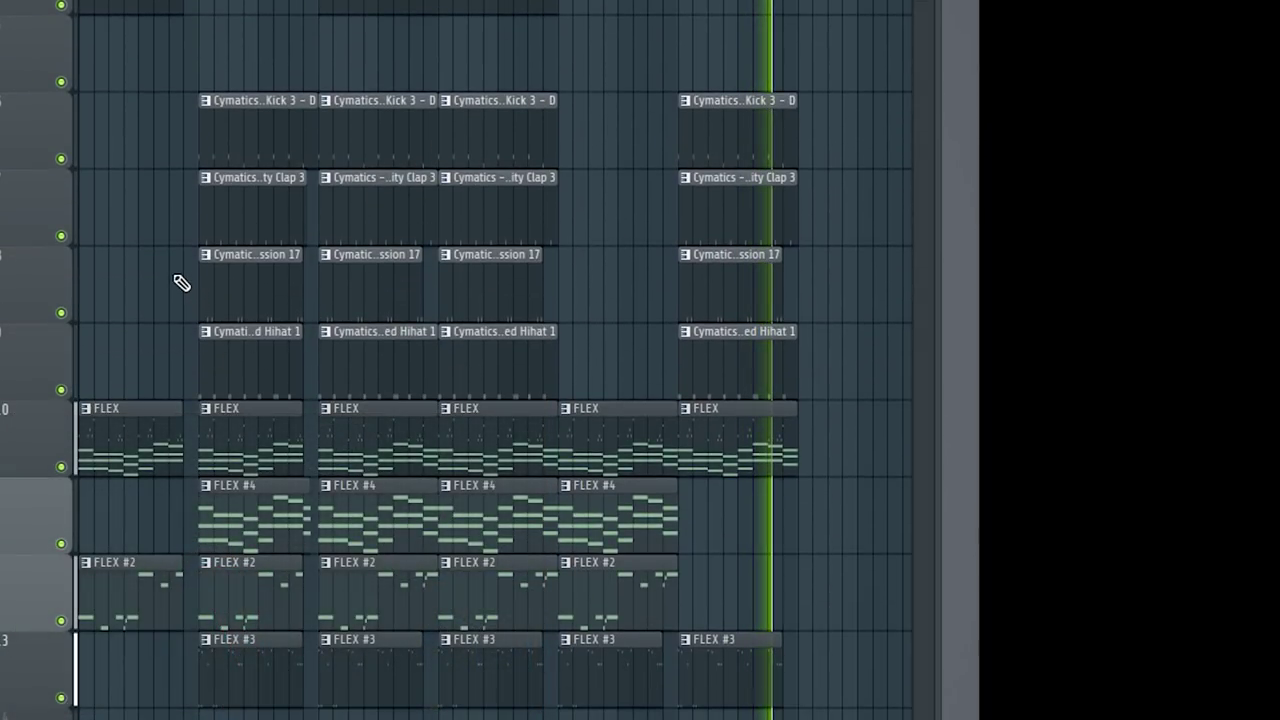
pyautogui.scroll(2, 199, 300)
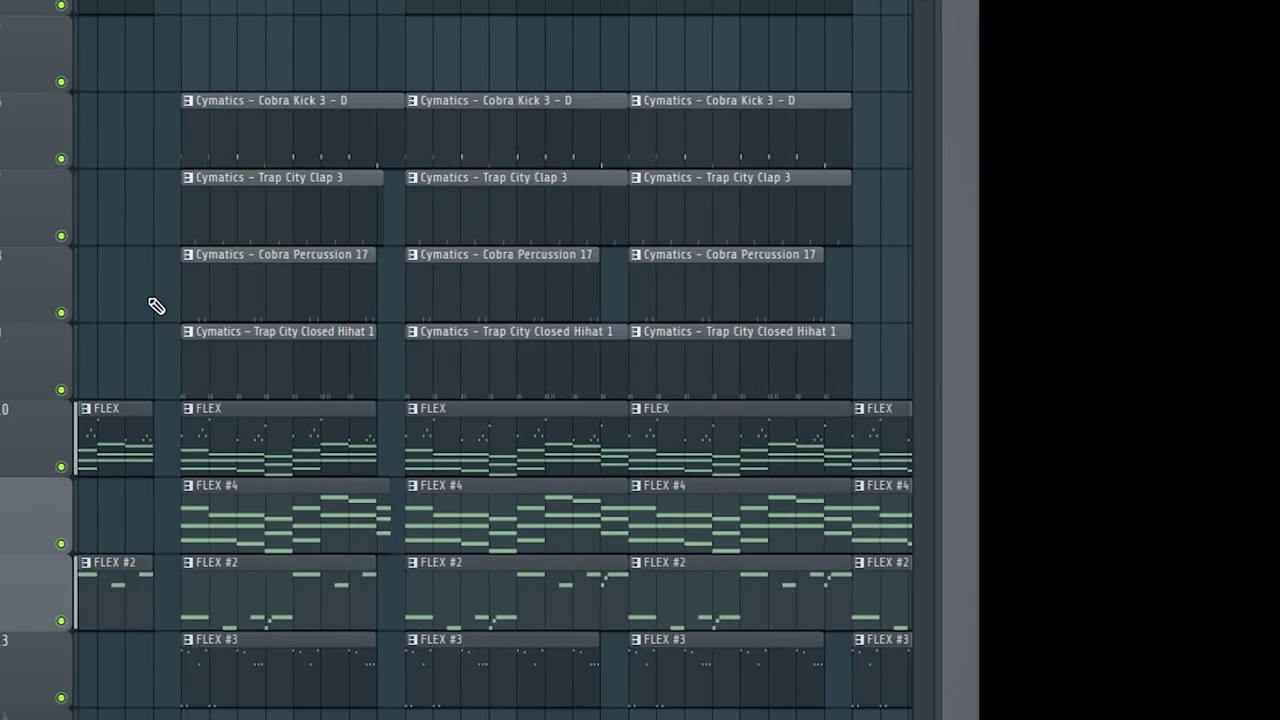
pyautogui.scroll(8, 409, 234)
pyautogui.scroll(-2, 557, 403)
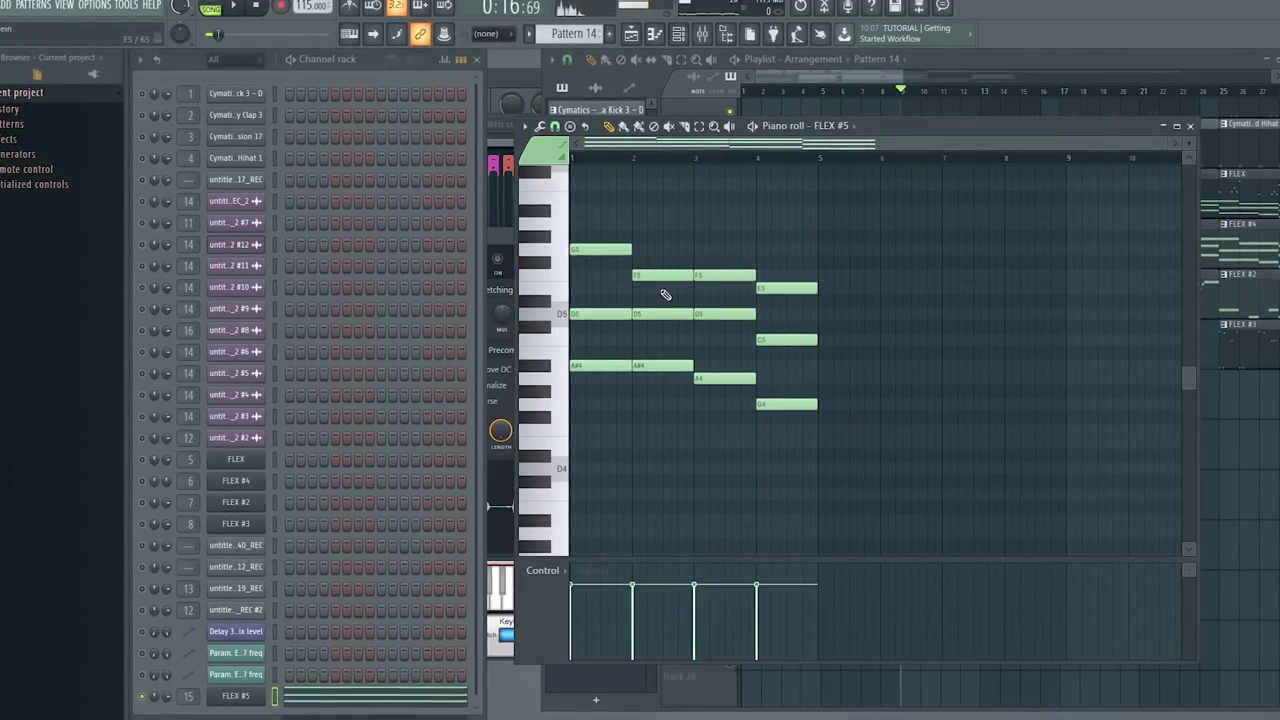
# Thin the FLEX #5 chords in Pattern 14 to one note per bar and close the piano roll
pyautogui.click(709, 310)
pyautogui.click(704, 379)
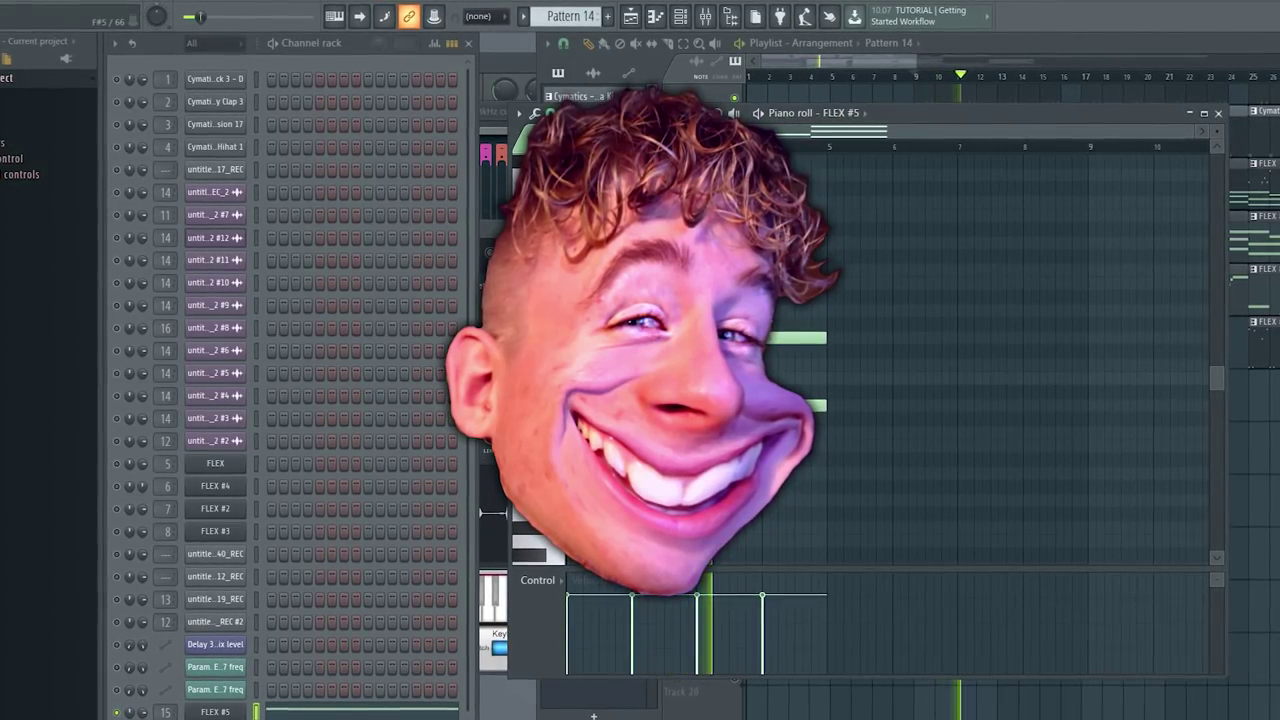
pyautogui.rightClick(792, 340)
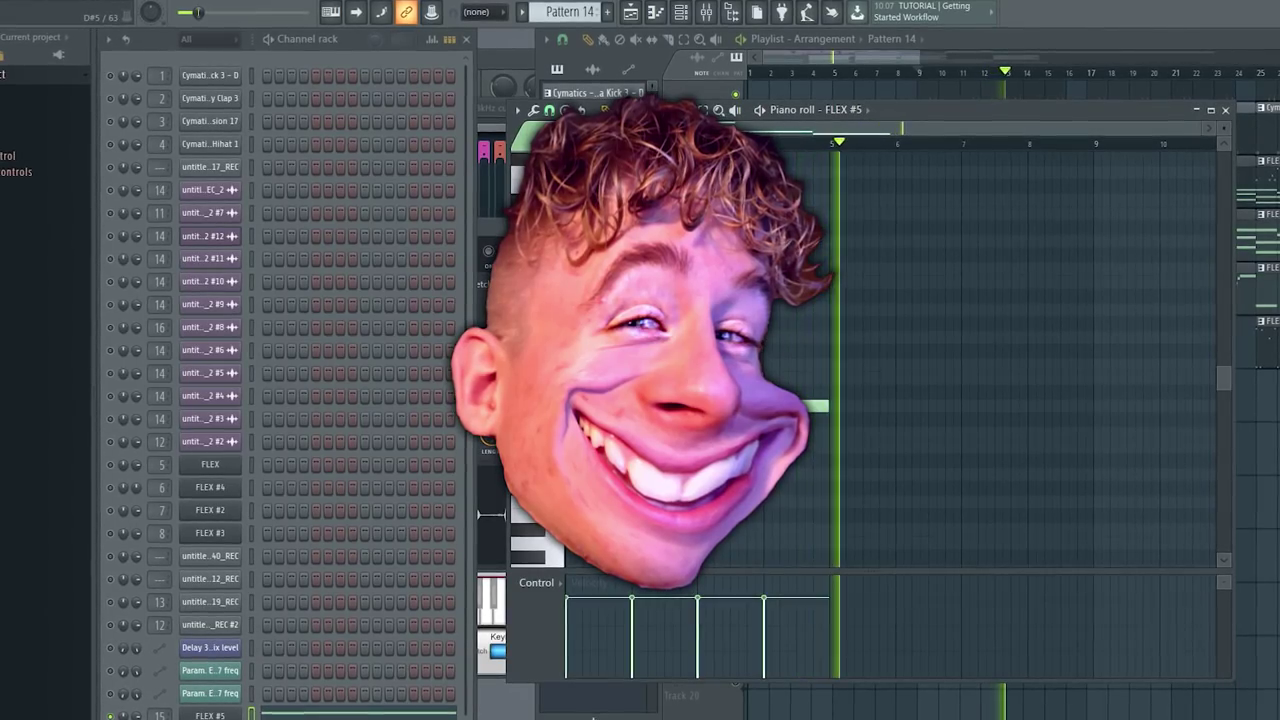
pyautogui.press('F7')
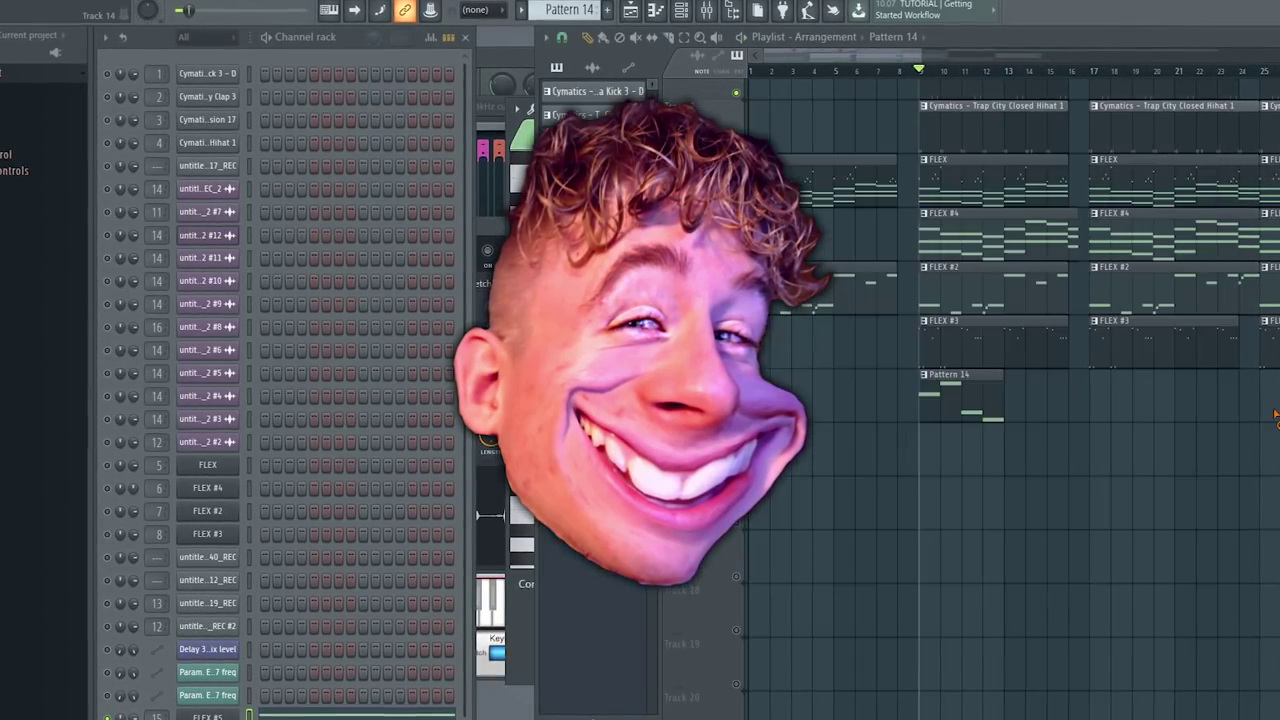